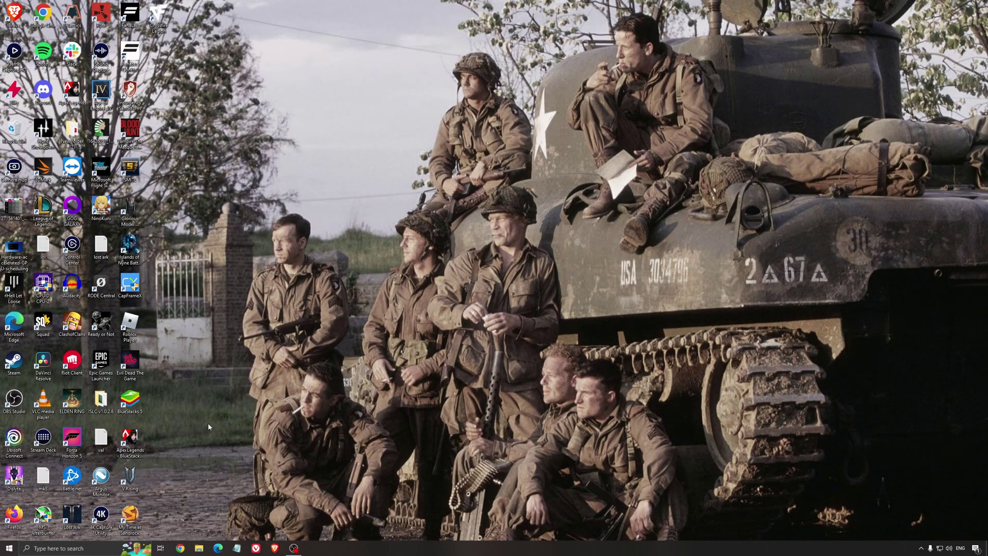
Review the Game Mode, Xbox Game Bar and Captures pages in Windows Settings, and close the GPU scheduling reference image
{"action": "left_click", "coordinate": [85, 548]}
{"action": "type", "text": "game mode"}
{"action": "key", "text": "Return"}
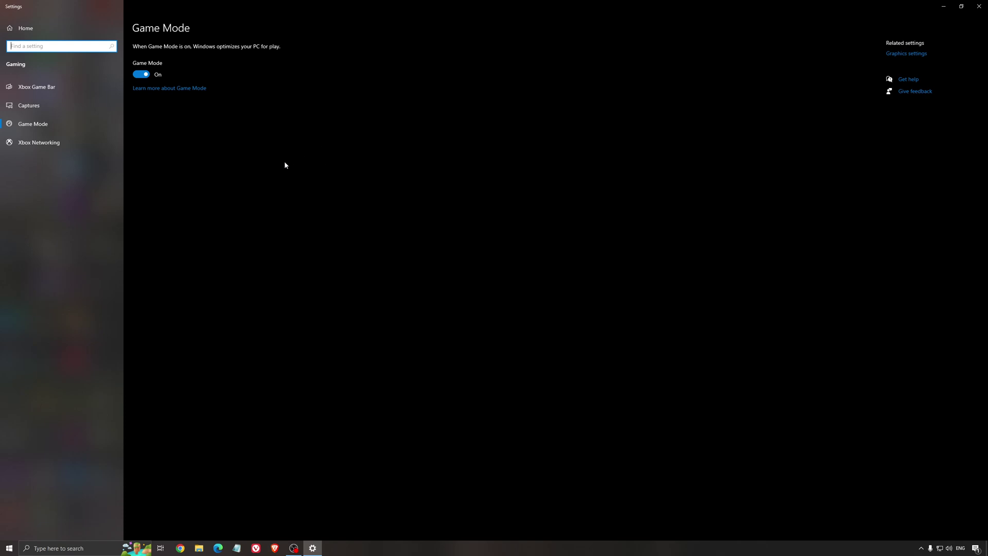
{"action": "left_click", "coordinate": [56, 88]}
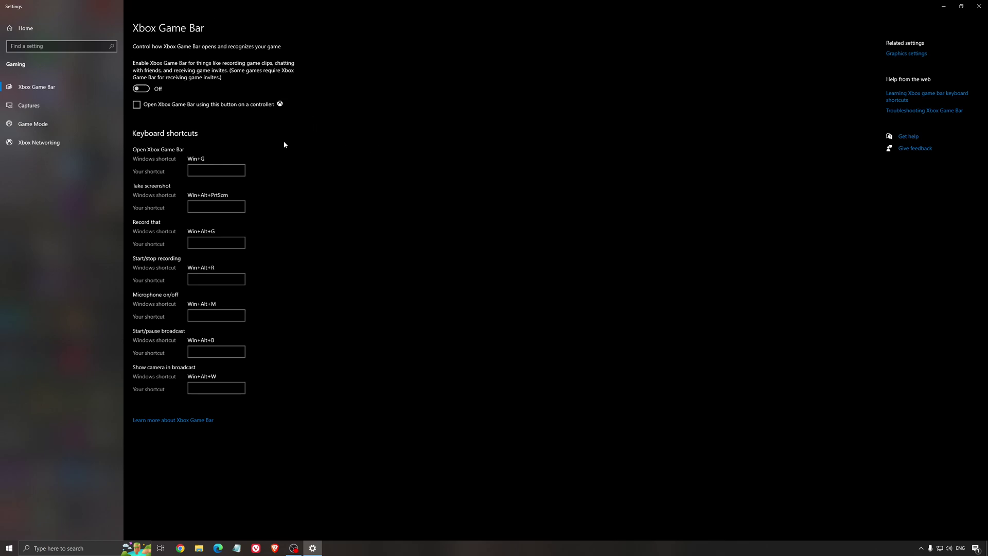
{"action": "left_click", "coordinate": [29, 105]}
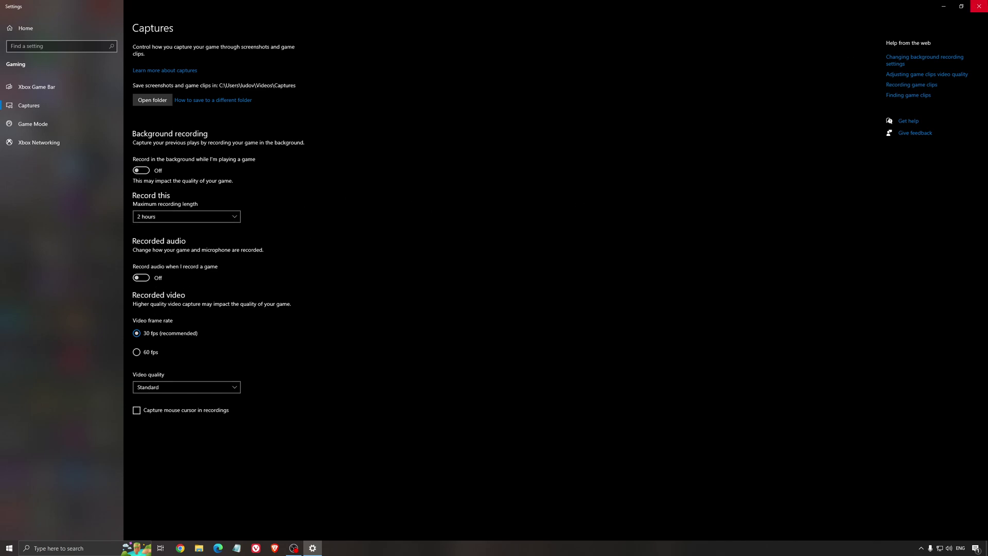
{"action": "left_click", "coordinate": [979, 6]}
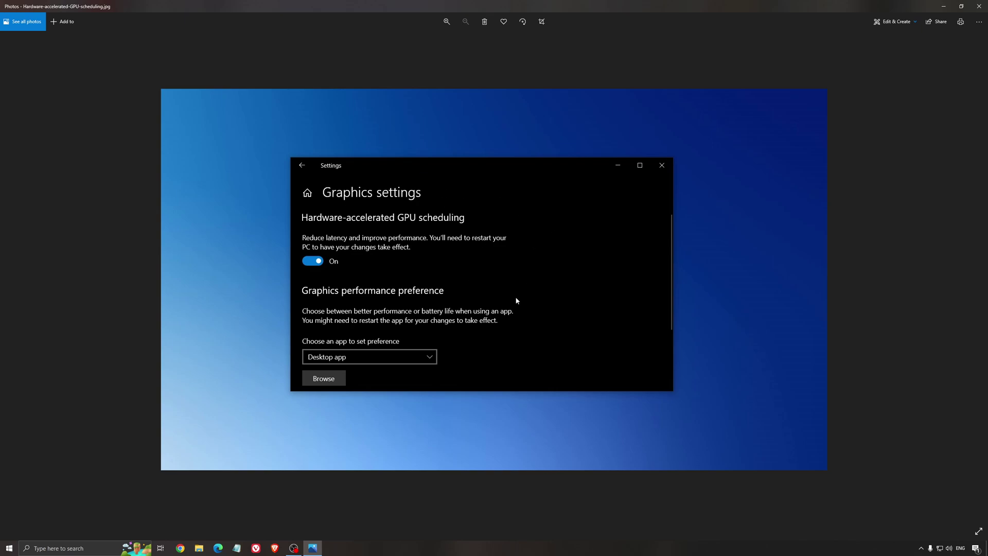
{"action": "left_click", "coordinate": [979, 6]}
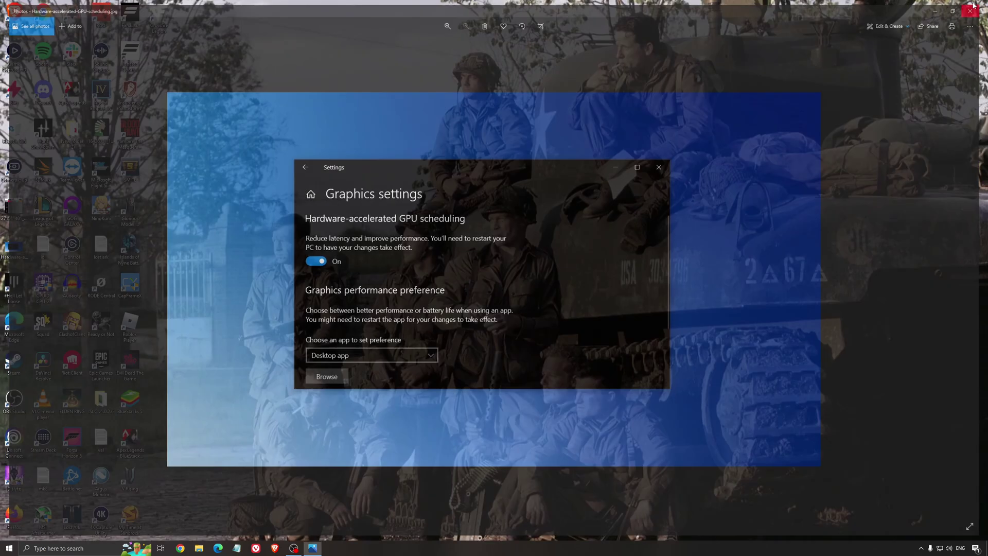
Switch to AMD Software, check for driver updates and review the global graphics settings
{"action": "left_click", "coordinate": [920, 548]}
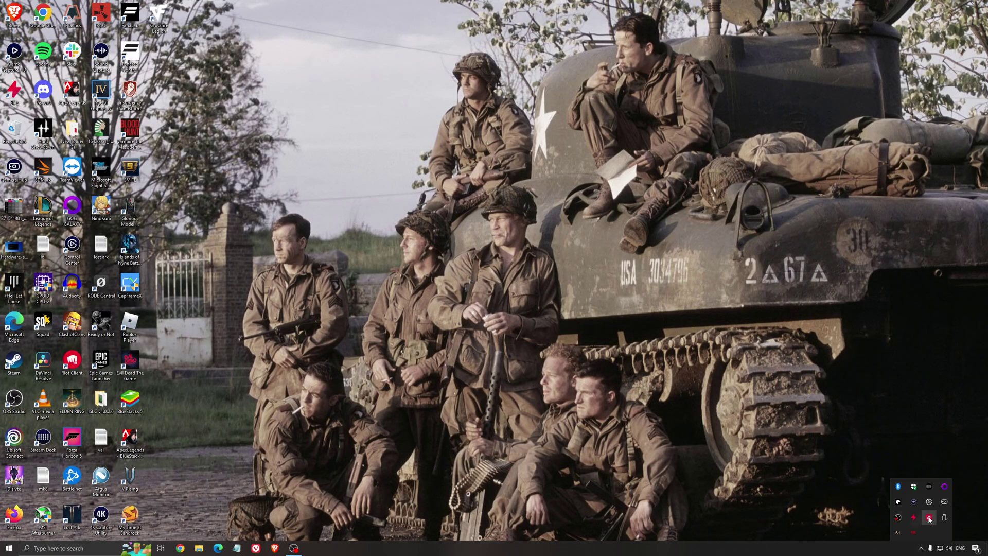
{"action": "left_click", "coordinate": [930, 518]}
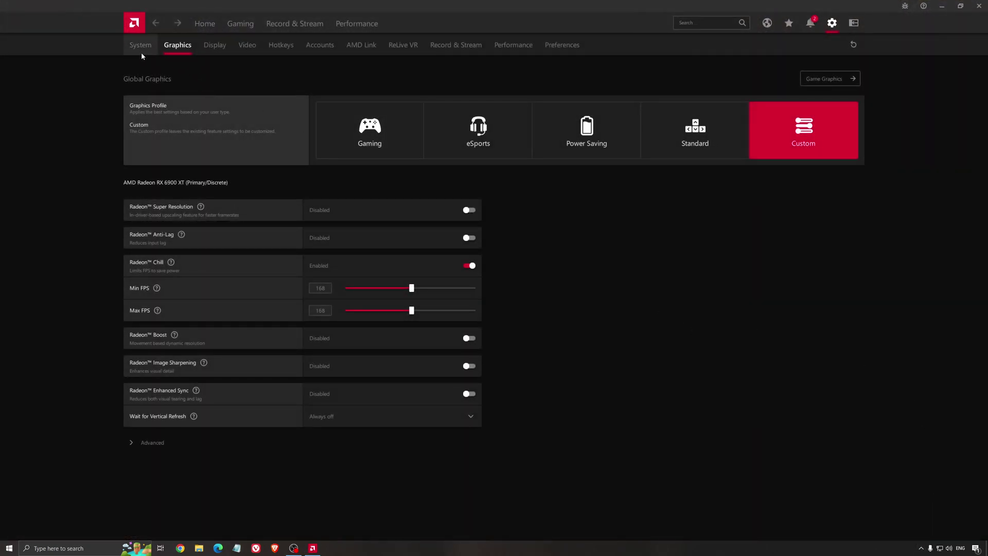
{"action": "left_click", "coordinate": [205, 23]}
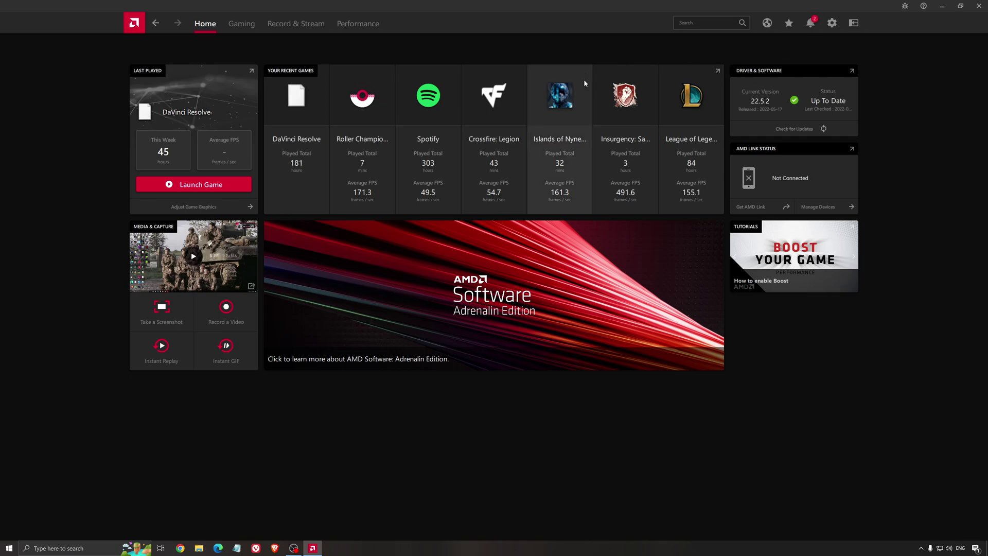
{"action": "left_click", "coordinate": [791, 132]}
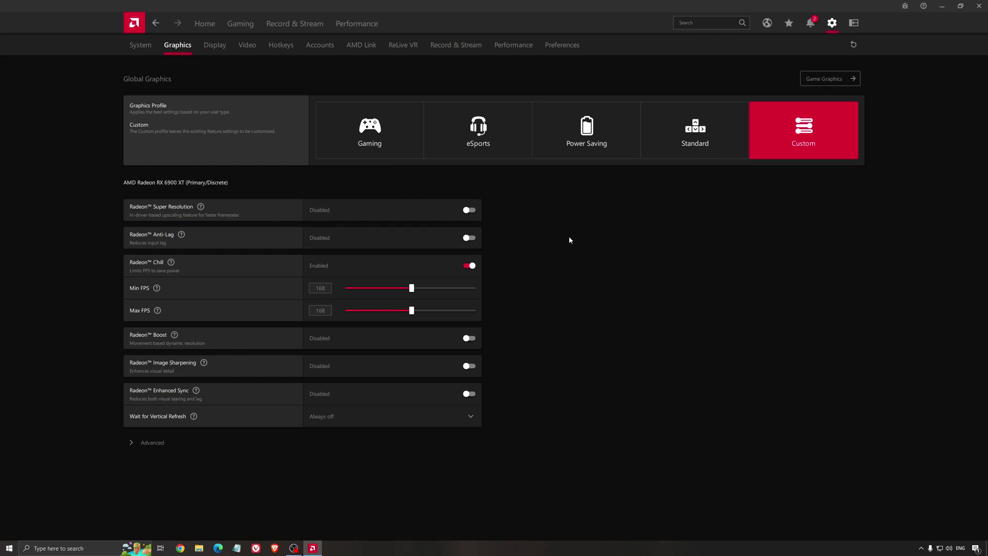
{"action": "left_click", "coordinate": [977, 9]}
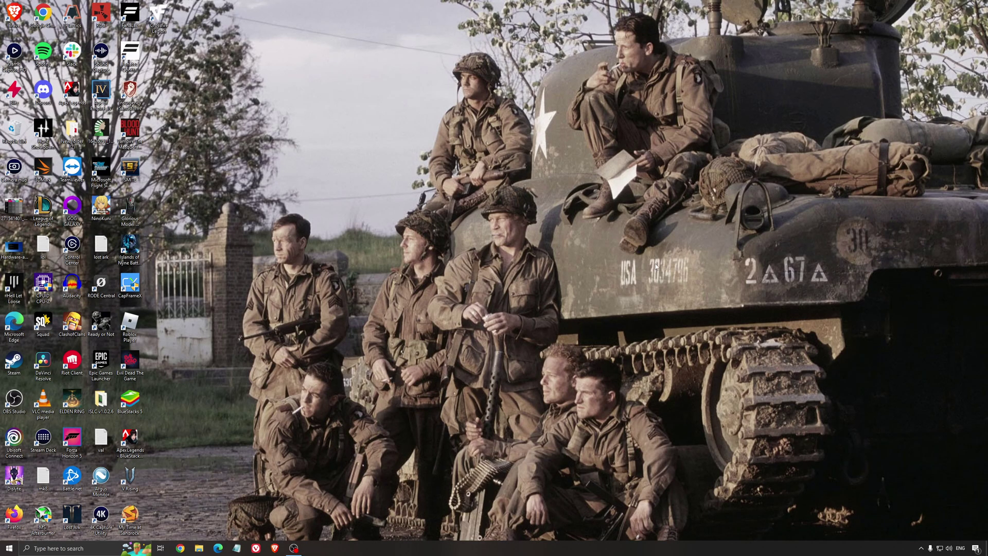
Open the Windows power plan editor and go up to Power Options to review the power plans
{"action": "left_click", "coordinate": [96, 551]}
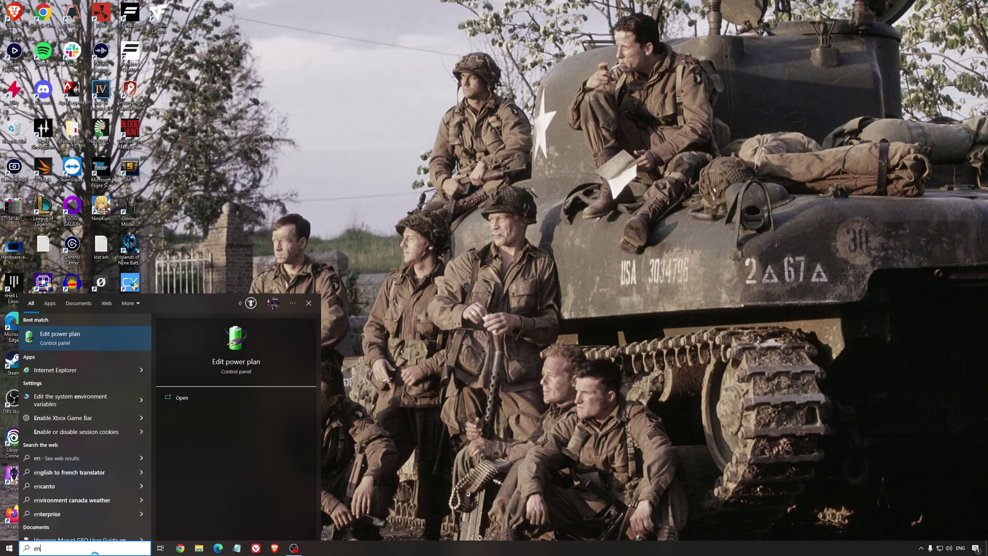
{"action": "left_click", "coordinate": [96, 553]}
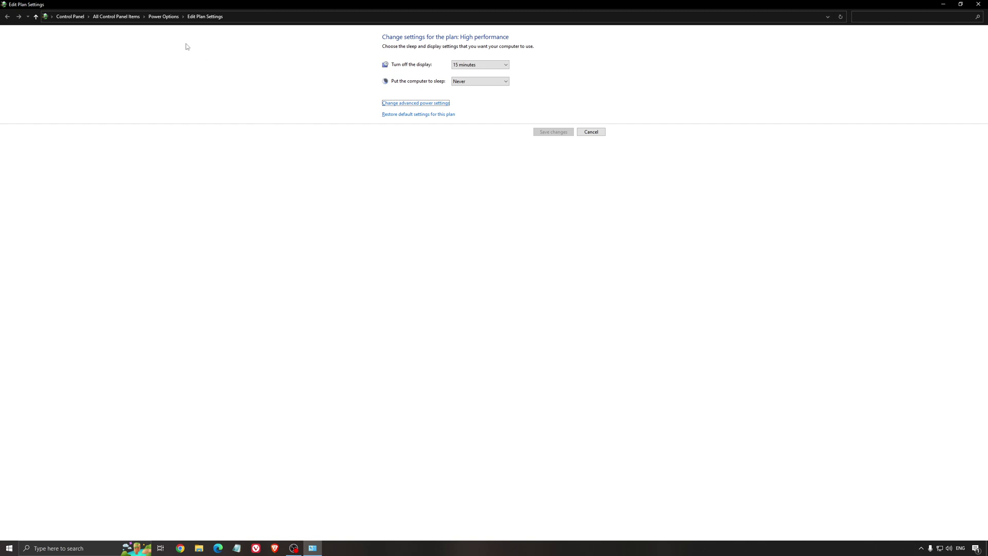
{"action": "left_click", "coordinate": [164, 16]}
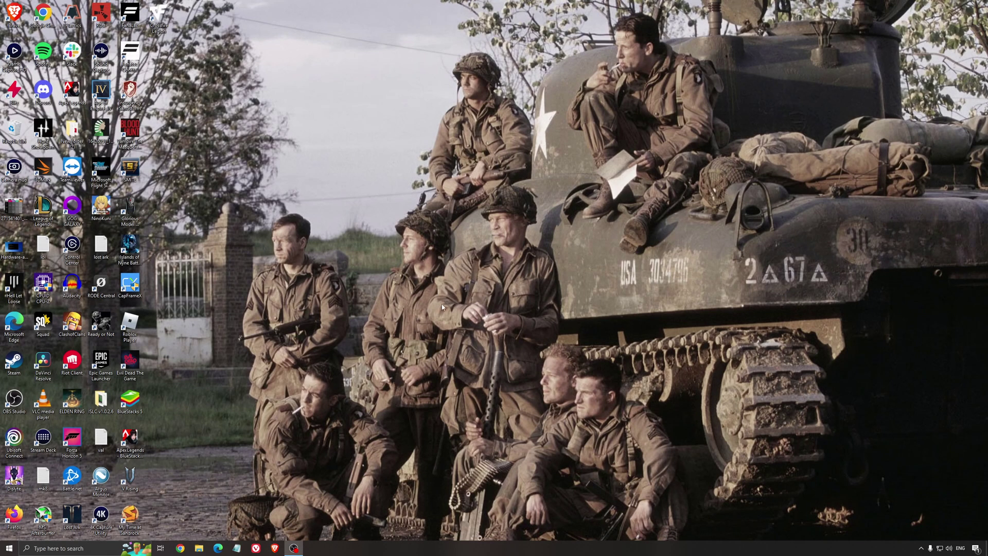
Start standby list monitoring in Intelligent standby list cleaner and close its window
{"action": "double_click", "coordinate": [100, 400]}
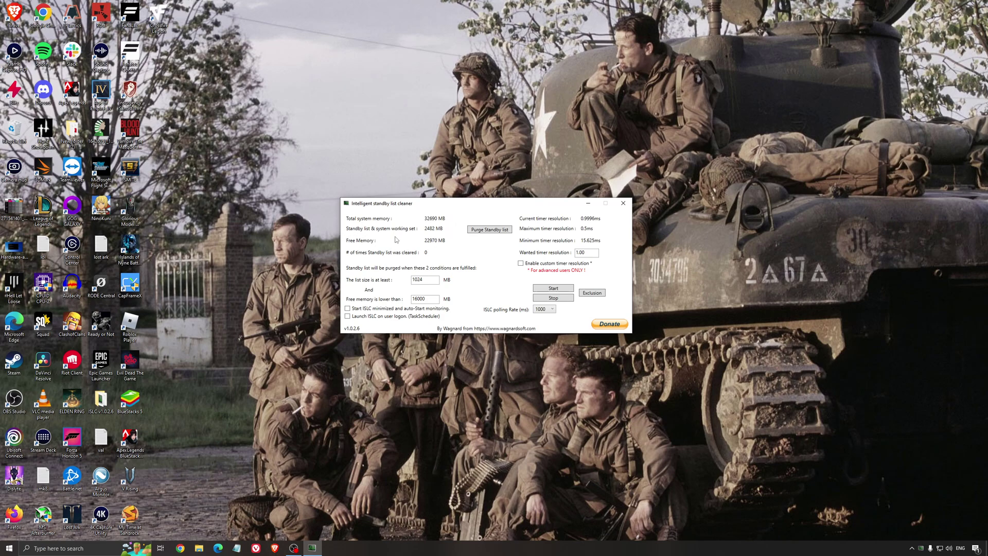
{"action": "left_click_drag", "start_coordinate": [414, 206], "coordinate": [410, 212]}
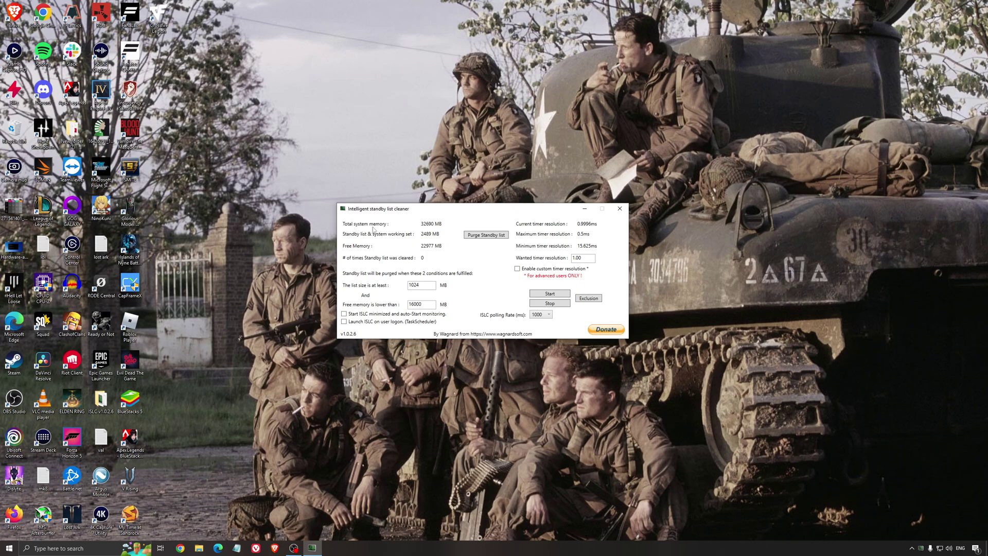
{"action": "double_click", "coordinate": [429, 304]}
{"action": "left_click", "coordinate": [550, 293]}
{"action": "left_click_drag", "start_coordinate": [524, 209], "coordinate": [557, 207]}
{"action": "left_click", "coordinate": [618, 208]}
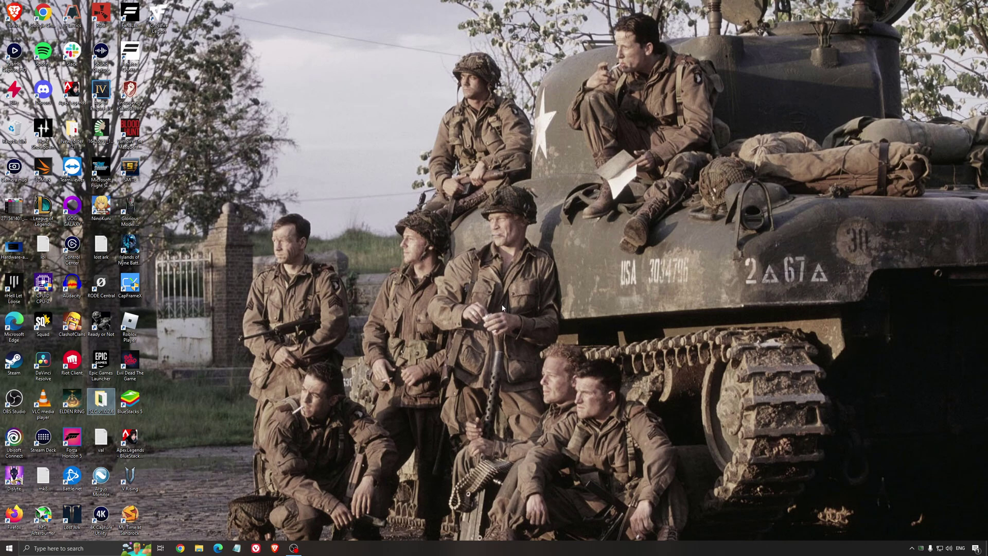
{"action": "left_click", "coordinate": [479, 280]}
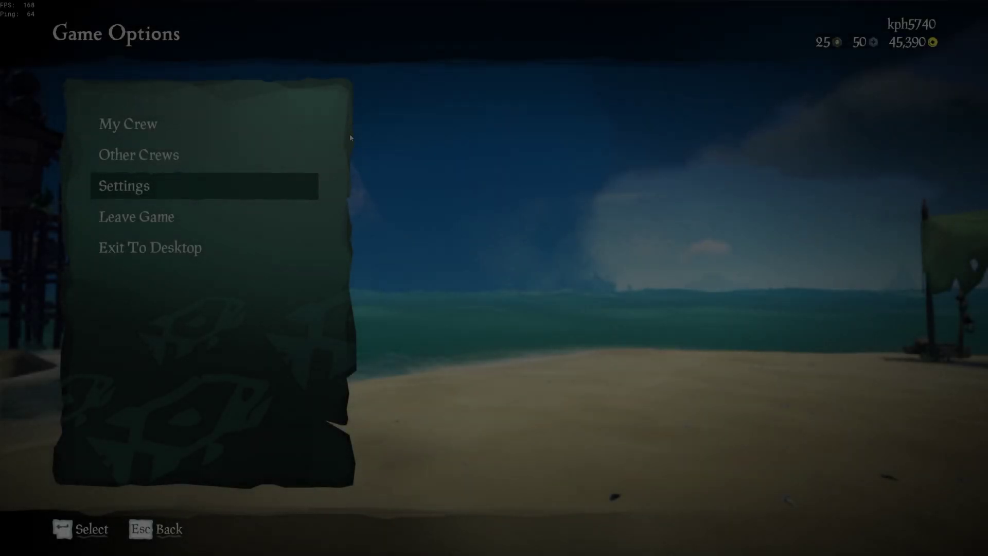
Switch to Sea of Thieves and review its Video Settings and Graphics Settings
{"action": "key", "text": "Return"}
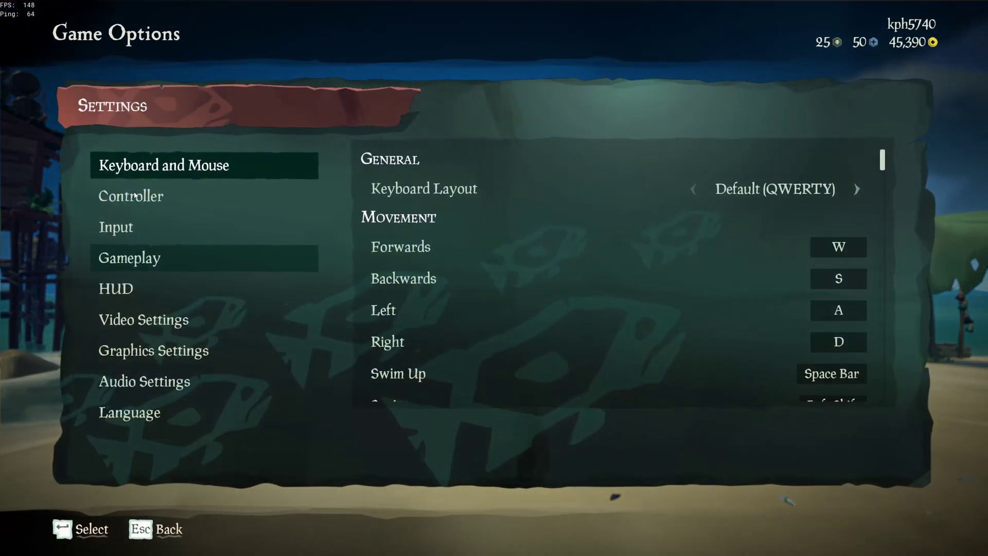
{"action": "left_click", "coordinate": [143, 320]}
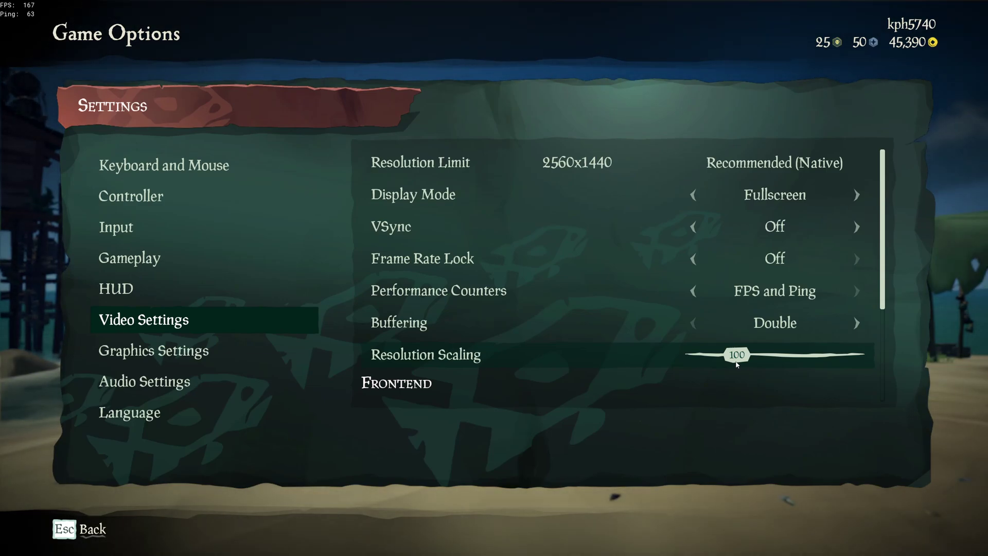
{"action": "left_click", "coordinate": [225, 346]}
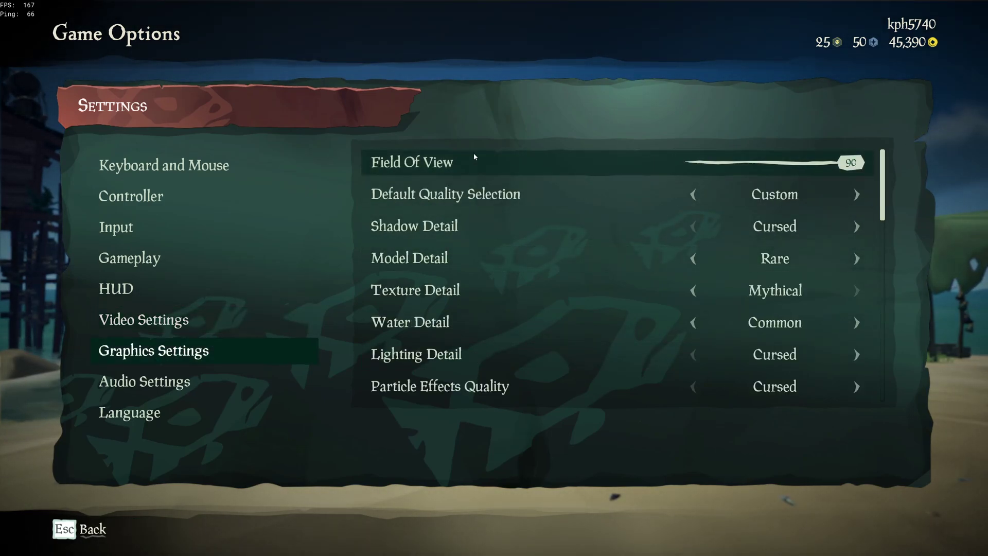
Compare the Field Of View at 78 and 90, leaving it at 90
{"action": "left_click_drag", "start_coordinate": [850, 163], "coordinate": [791, 163]}
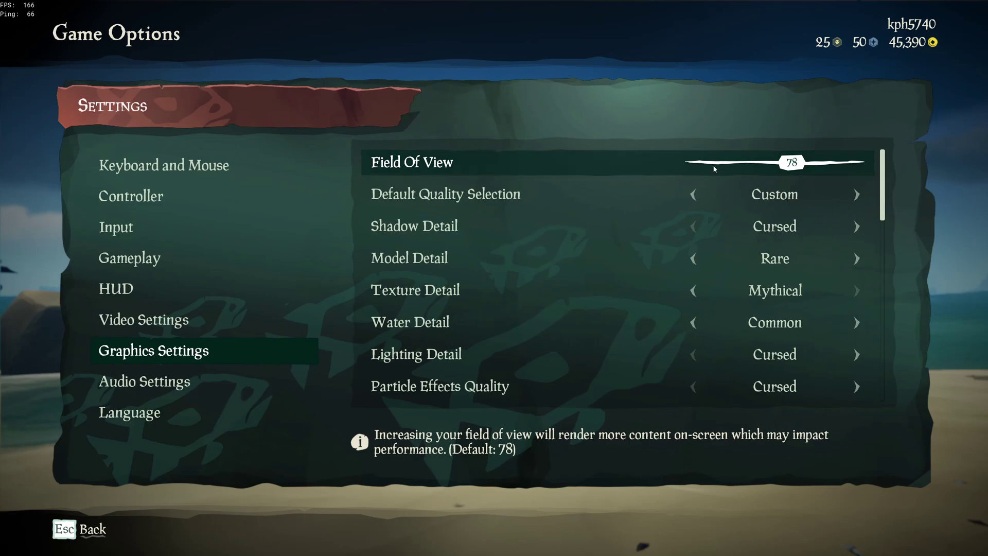
{"action": "left_click_drag", "start_coordinate": [784, 163], "coordinate": [924, 143]}
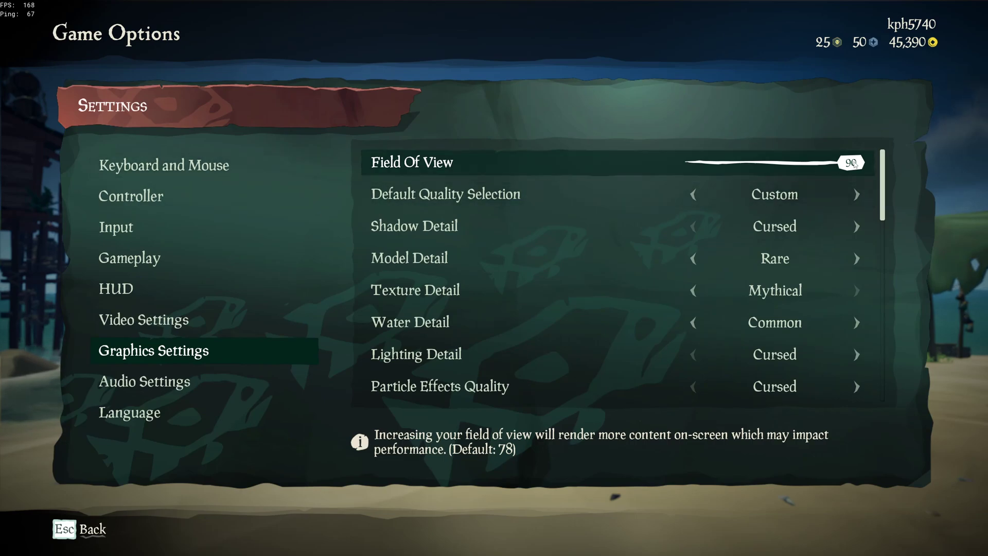
{"action": "left_click_drag", "start_coordinate": [854, 164], "coordinate": [790, 165]}
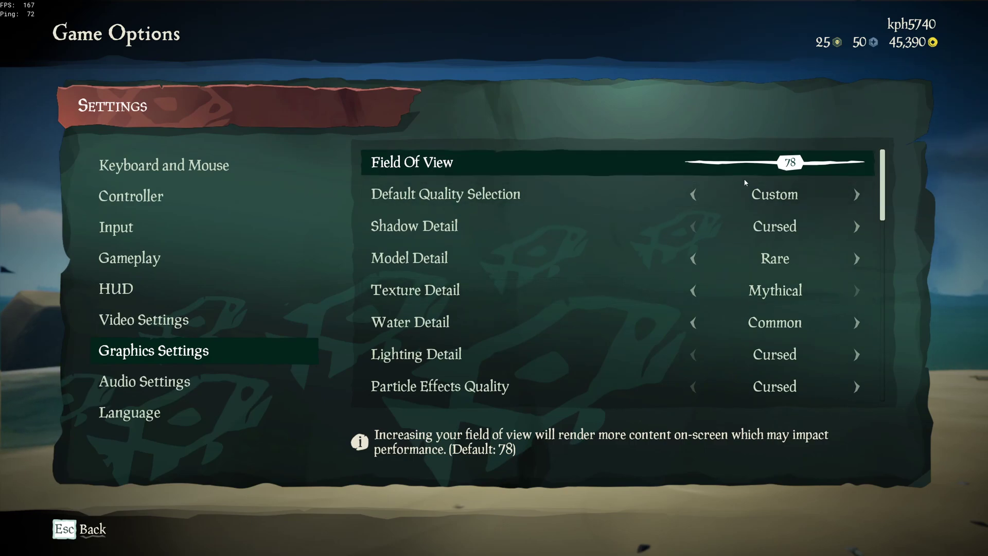
{"action": "left_click_drag", "start_coordinate": [790, 164], "coordinate": [893, 163]}
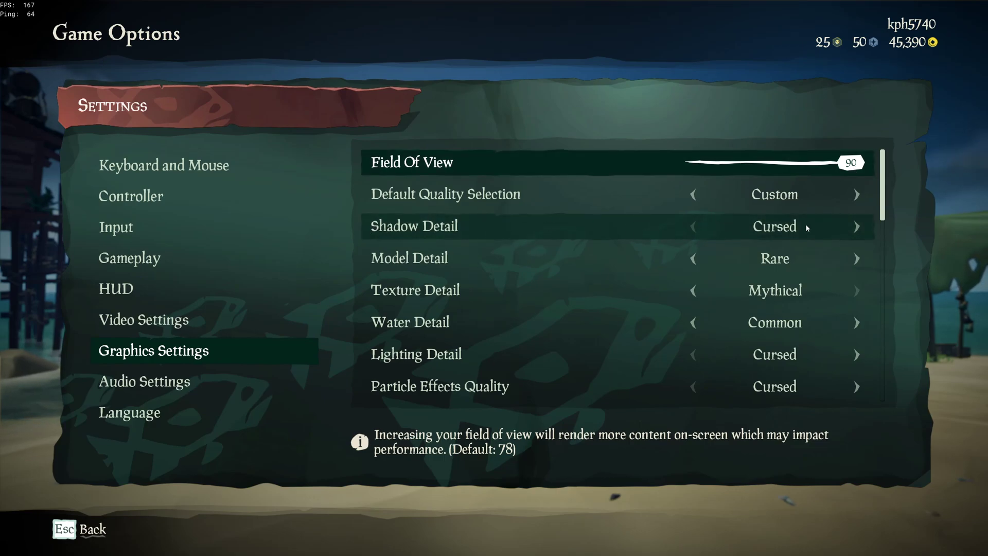
Try Shadow Detail at Mythical and return it to Cursed
{"action": "left_click", "coordinate": [854, 229]}
{"action": "left_click", "coordinate": [854, 229]}
{"action": "left_click", "coordinate": [854, 229]}
{"action": "left_click", "coordinate": [854, 229]}
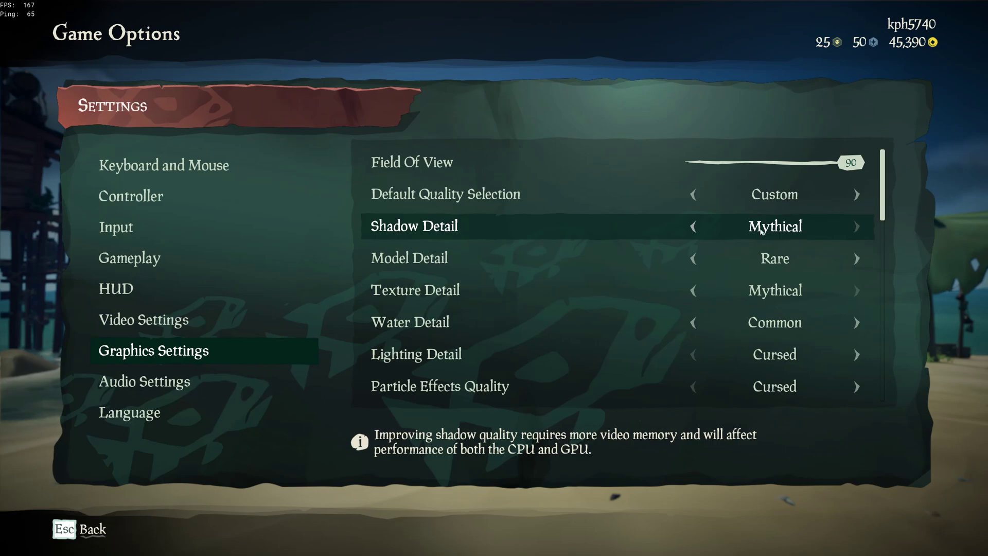
{"action": "left_click", "coordinate": [693, 227]}
{"action": "left_click", "coordinate": [693, 227]}
{"action": "left_click", "coordinate": [693, 227]}
{"action": "left_click", "coordinate": [693, 227]}
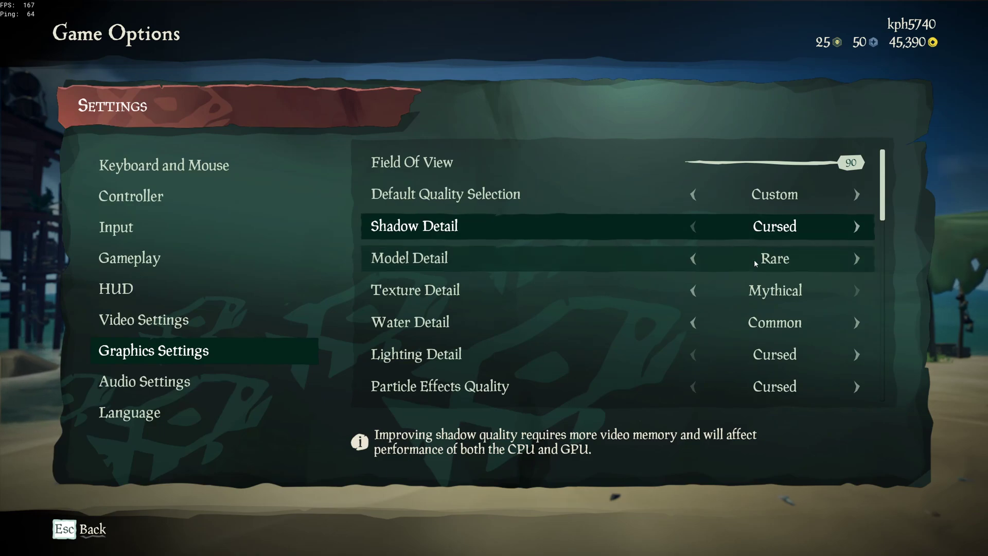
Try Model Detail at Cursed and Common, and set it back to Rare
{"action": "left_click", "coordinate": [686, 264]}
{"action": "left_click", "coordinate": [686, 265]}
{"action": "left_click", "coordinate": [857, 259]}
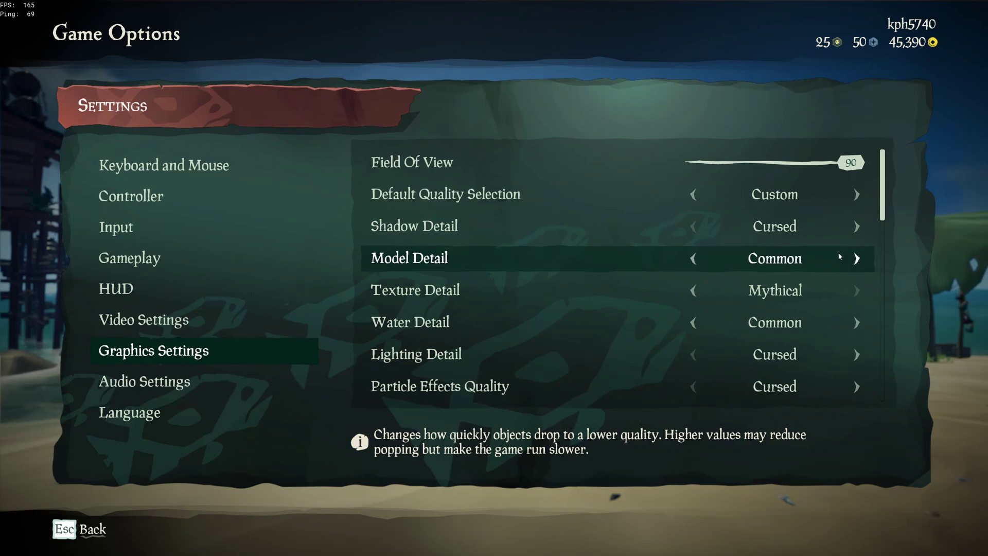
{"action": "left_click", "coordinate": [694, 259]}
{"action": "left_click", "coordinate": [856, 259]}
{"action": "left_click", "coordinate": [857, 259]}
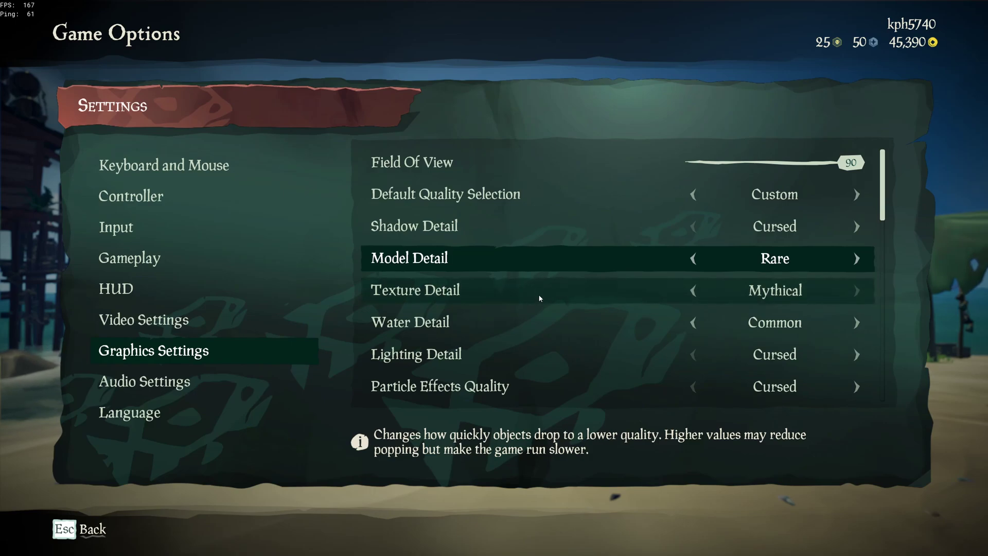
Lower Texture Detail through Rare to Cursed for comparison and restore it to Mythical
{"action": "scroll", "coordinate": [577, 282], "scroll_direction": "down", "scroll_amount": 2}
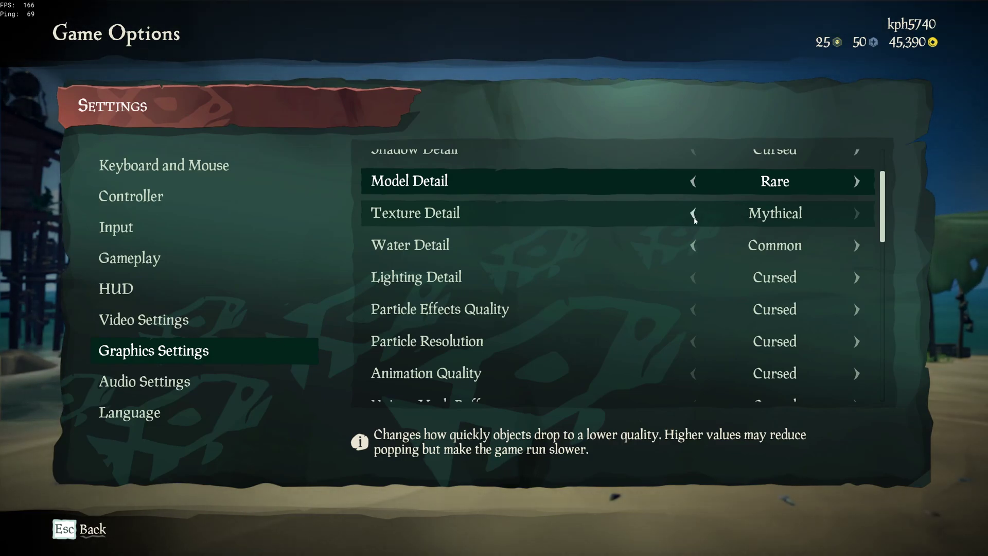
{"action": "left_click", "coordinate": [695, 214]}
{"action": "left_click", "coordinate": [694, 214]}
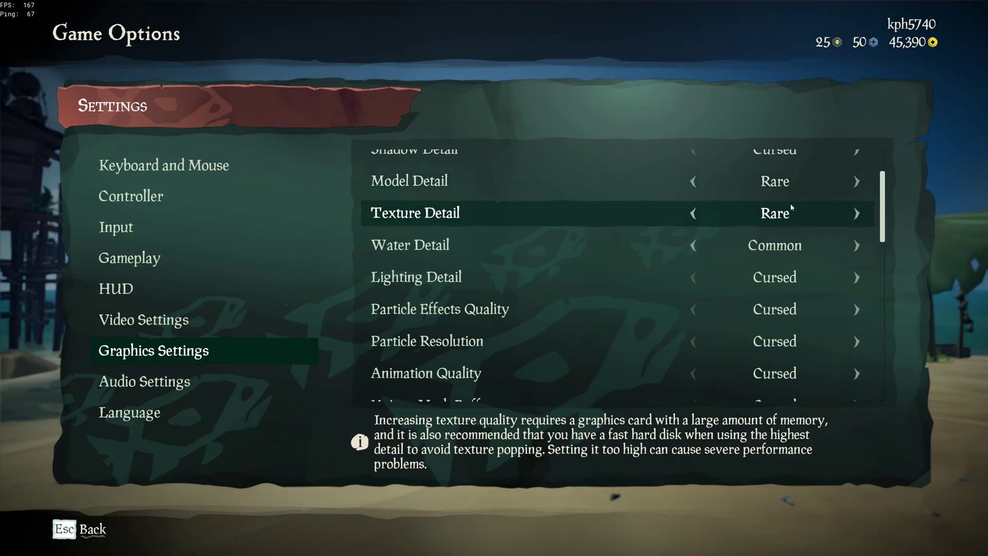
{"action": "left_click", "coordinate": [693, 214]}
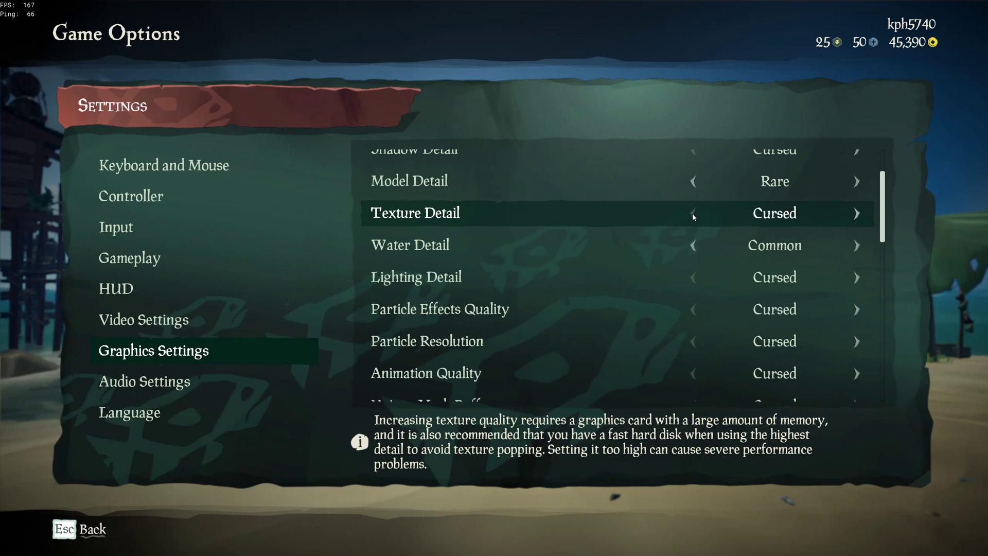
{"action": "left_click", "coordinate": [856, 213]}
{"action": "left_click", "coordinate": [856, 213]}
{"action": "left_click", "coordinate": [856, 213]}
{"action": "left_click", "coordinate": [856, 213]}
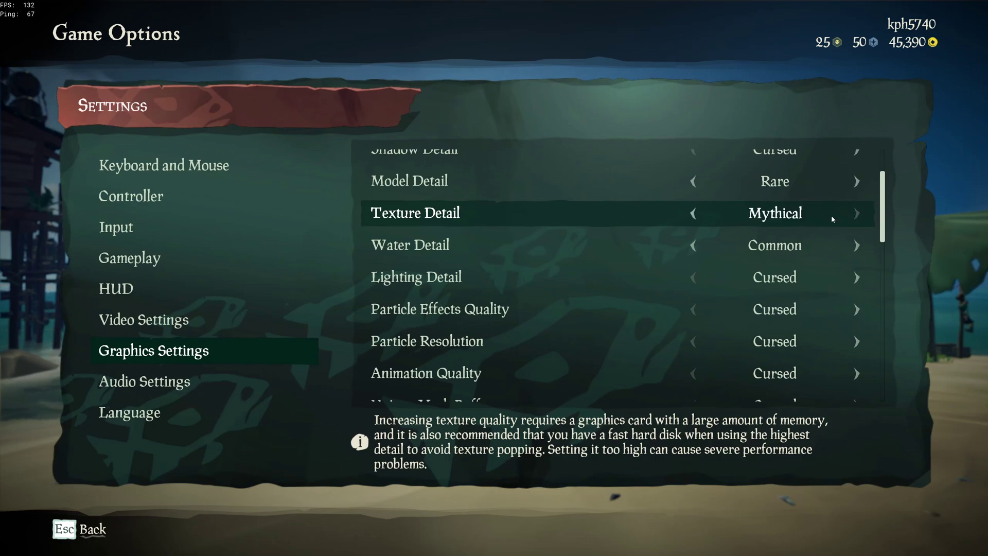
Try Water Detail at Cursed and set it back to Common
{"action": "scroll", "coordinate": [508, 249], "scroll_direction": "down", "scroll_amount": 1}
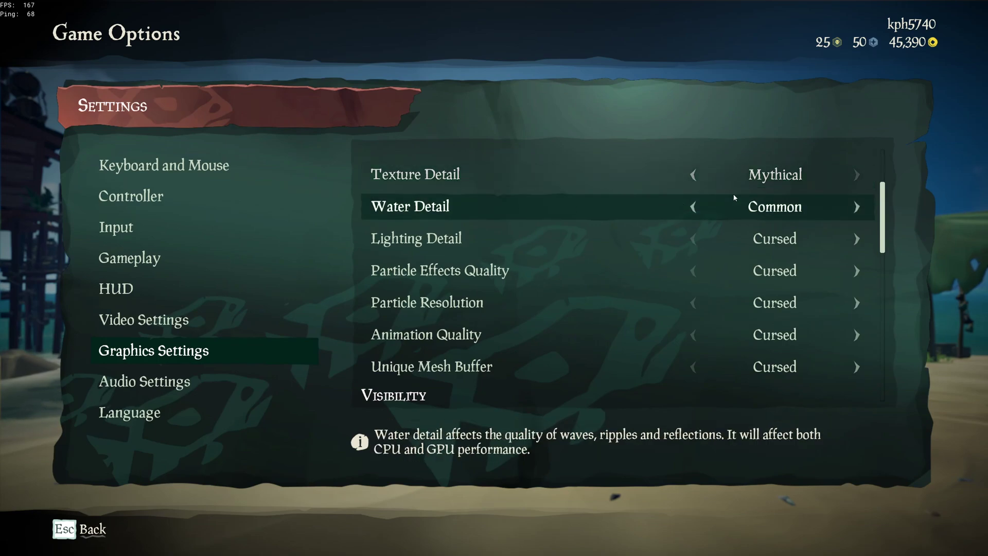
{"action": "left_click", "coordinate": [693, 208]}
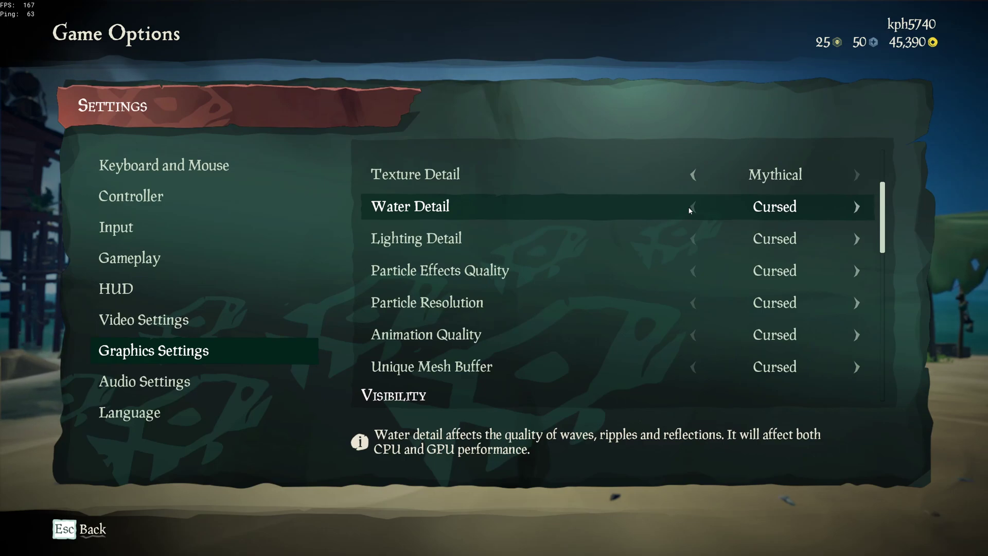
{"action": "left_click", "coordinate": [856, 206]}
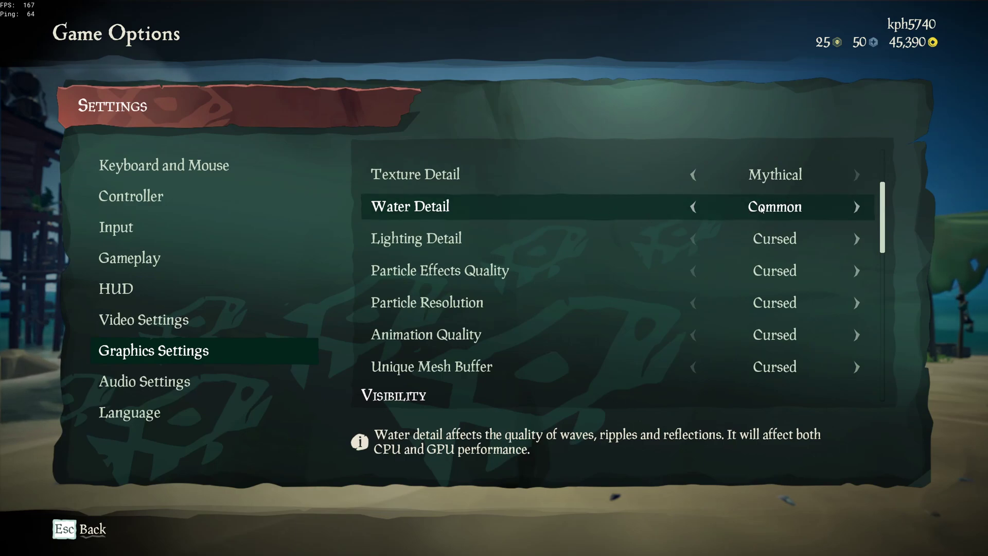
Raise Animation Quality from the lowest level to Rare in the graphics settings
{"action": "left_click", "coordinate": [486, 237]}
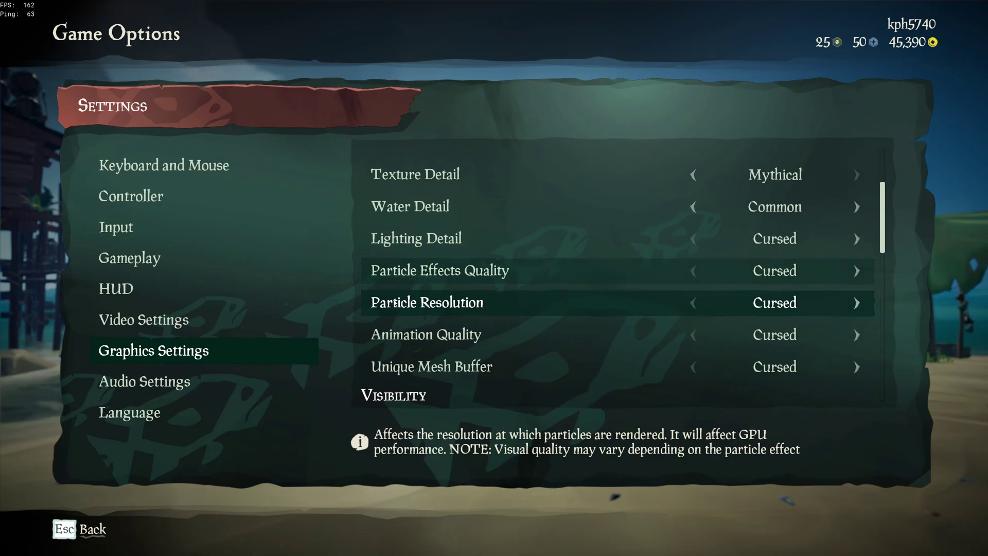
{"action": "scroll", "coordinate": [452, 267], "scroll_direction": "down", "scroll_amount": 2}
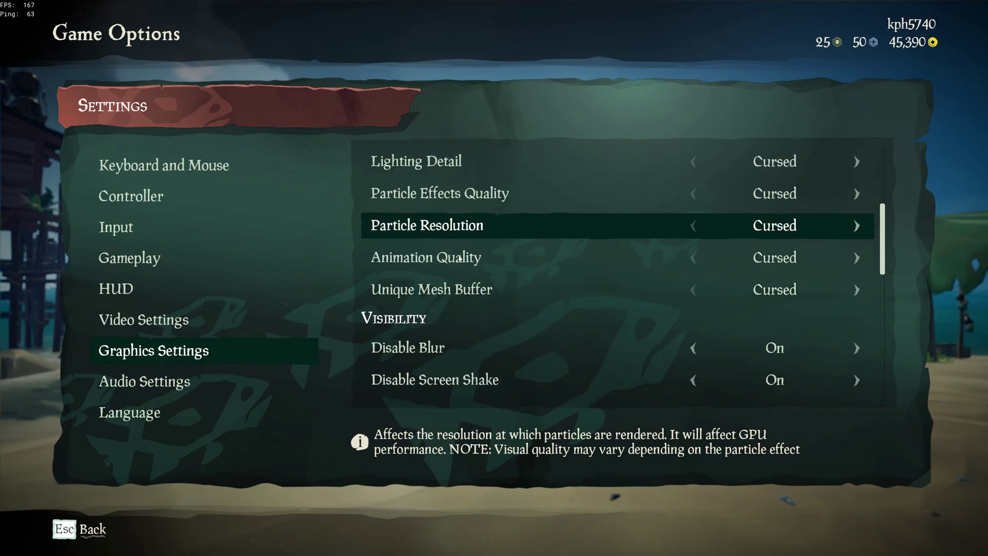
{"action": "left_click", "coordinate": [857, 258]}
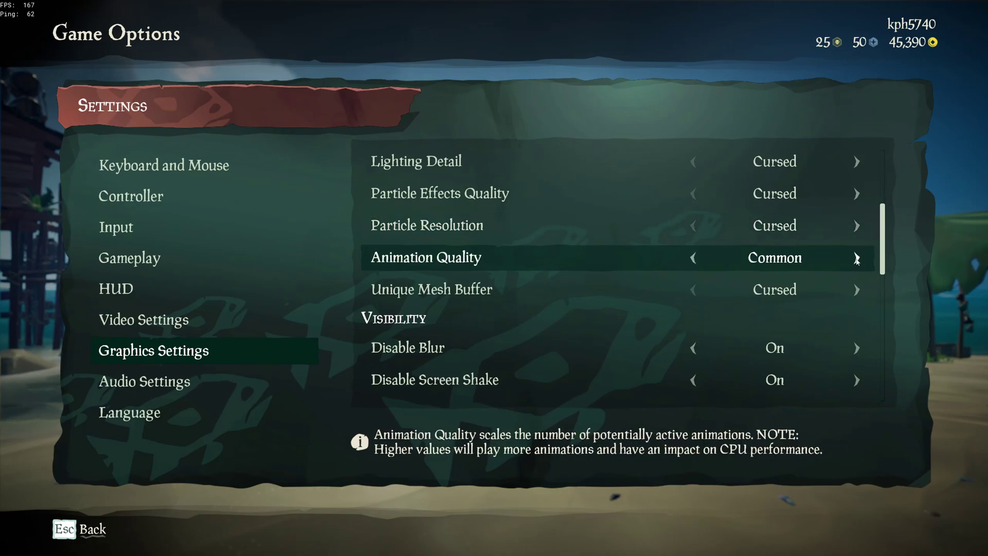
{"action": "left_click", "coordinate": [856, 258]}
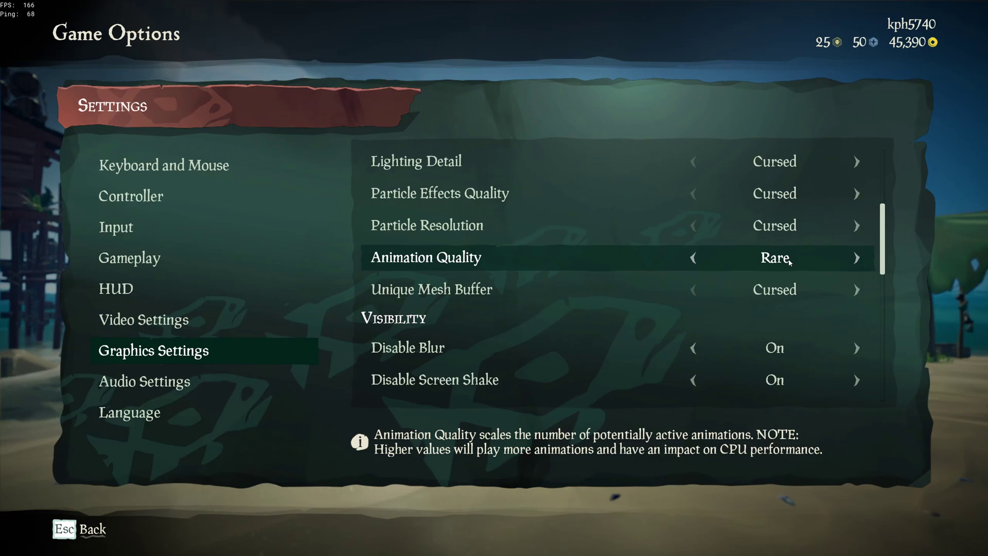
Try lower Animation Quality levels for comparison and restore the setting to Rare
{"action": "left_click", "coordinate": [693, 258]}
{"action": "left_click", "coordinate": [693, 259]}
{"action": "left_click", "coordinate": [857, 259]}
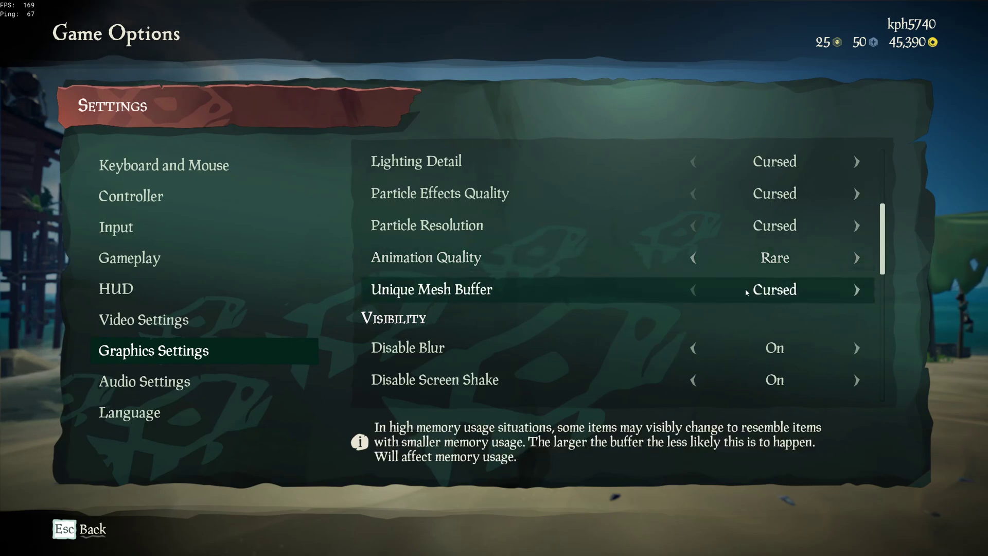
{"action": "scroll", "coordinate": [635, 298], "scroll_direction": "down", "scroll_amount": 3}
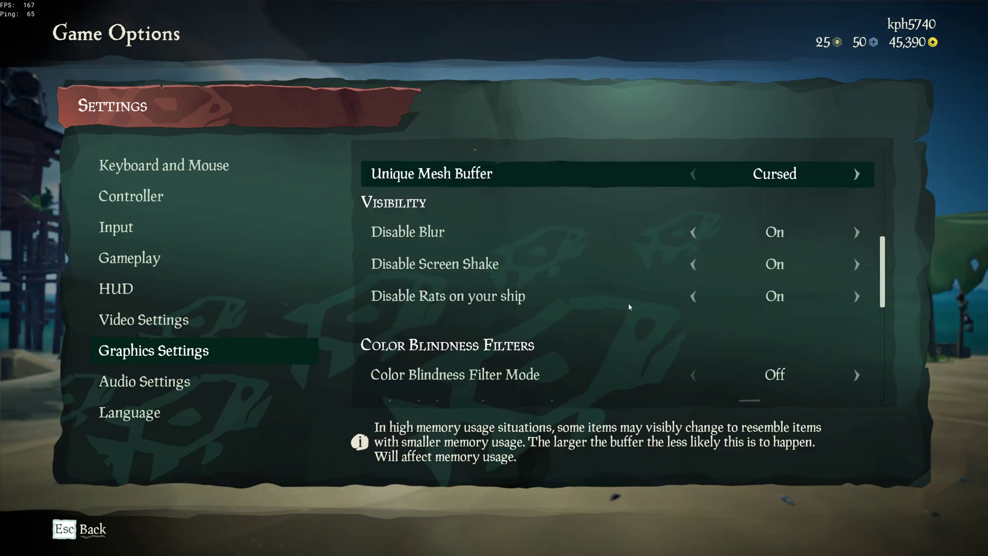